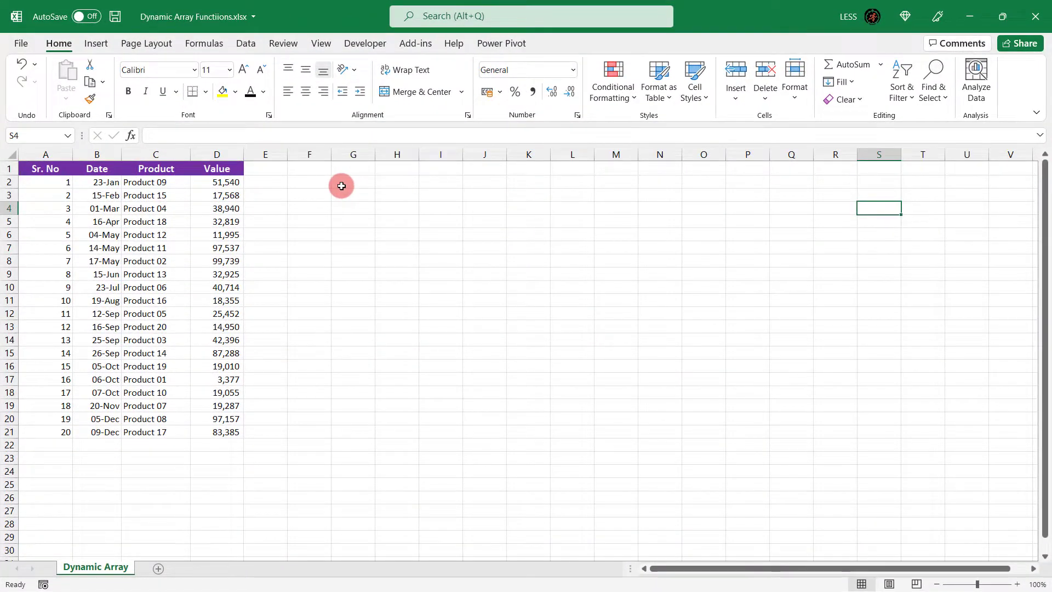
Step: Enter =A2:A21 in F2 so the Sr. No values spill down to F21
click(322, 183)
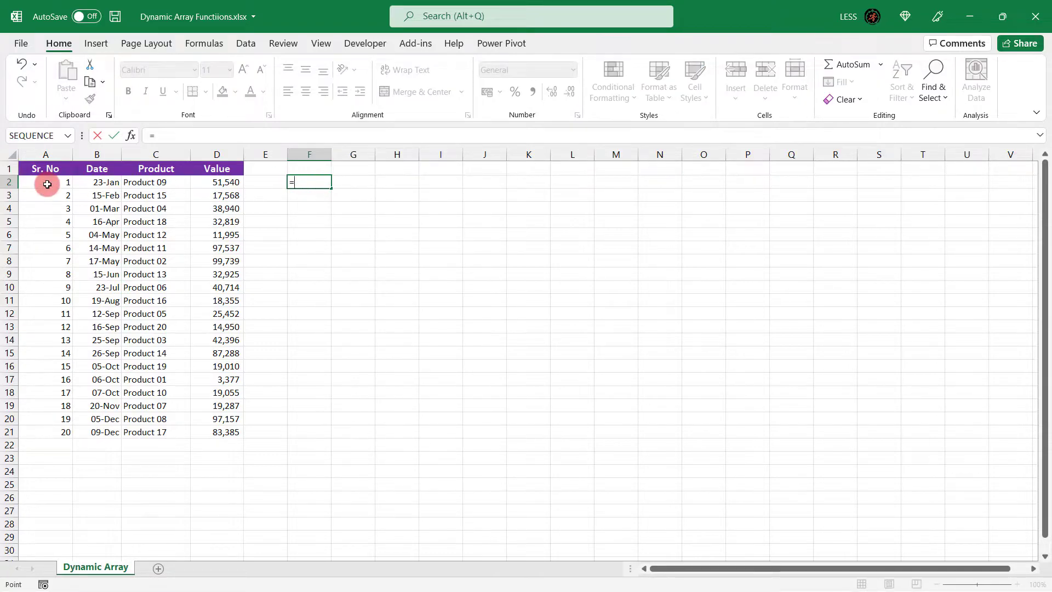
drag(47, 184, 46, 431)
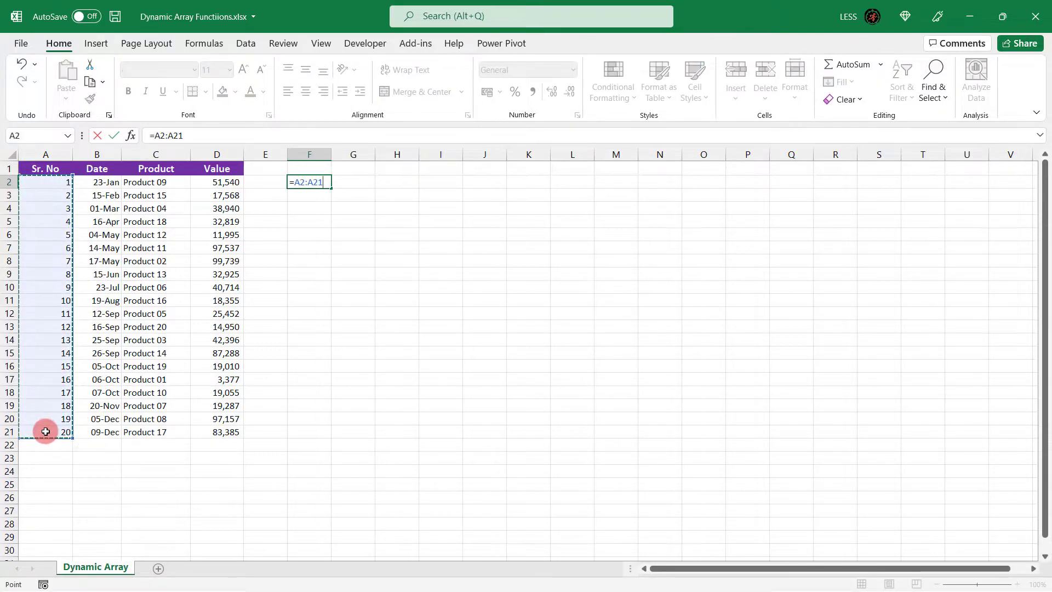
key(Return)
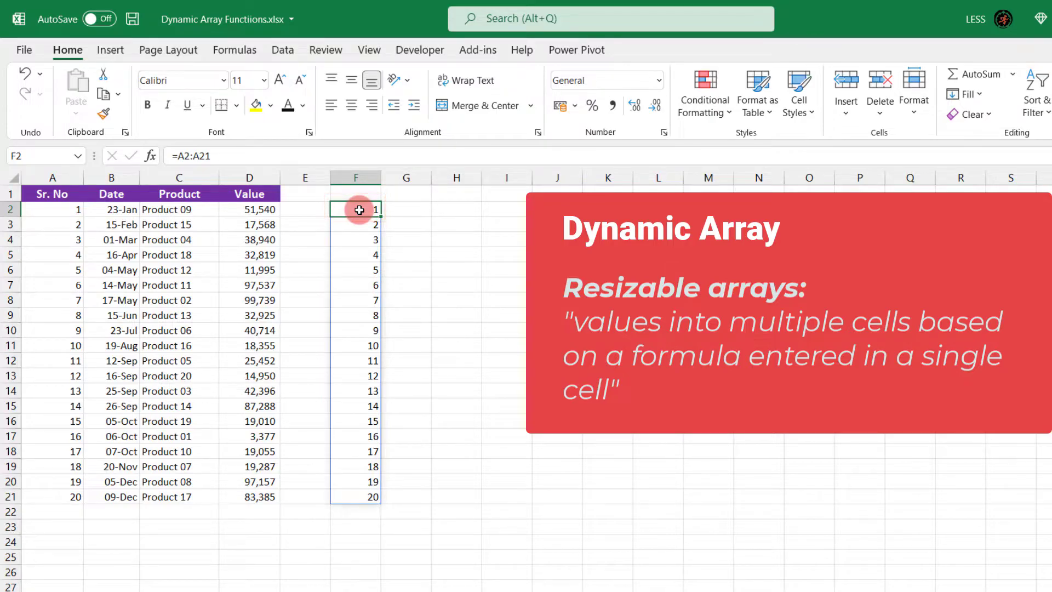
Step: Compare F2's formula with F3, which has no formula of its own, then reopen F2 for editing
double_click(359, 210)
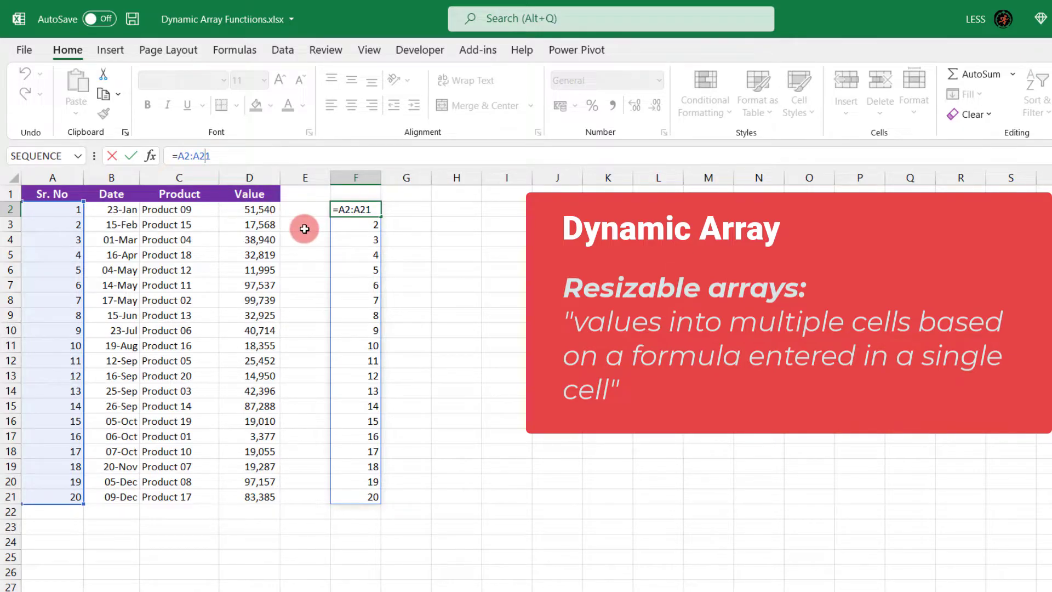
key(Return)
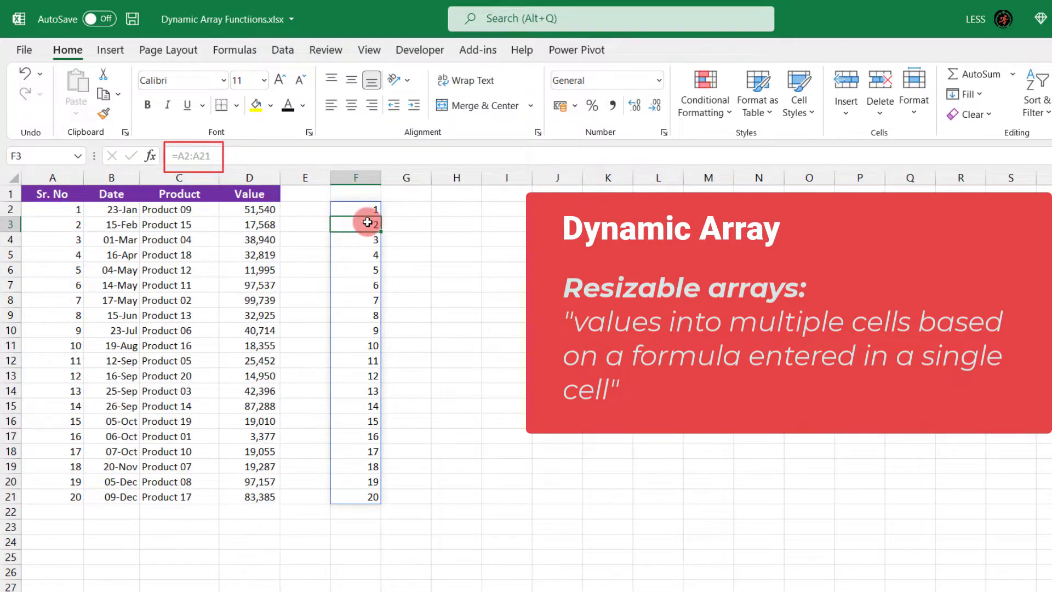
click(213, 157)
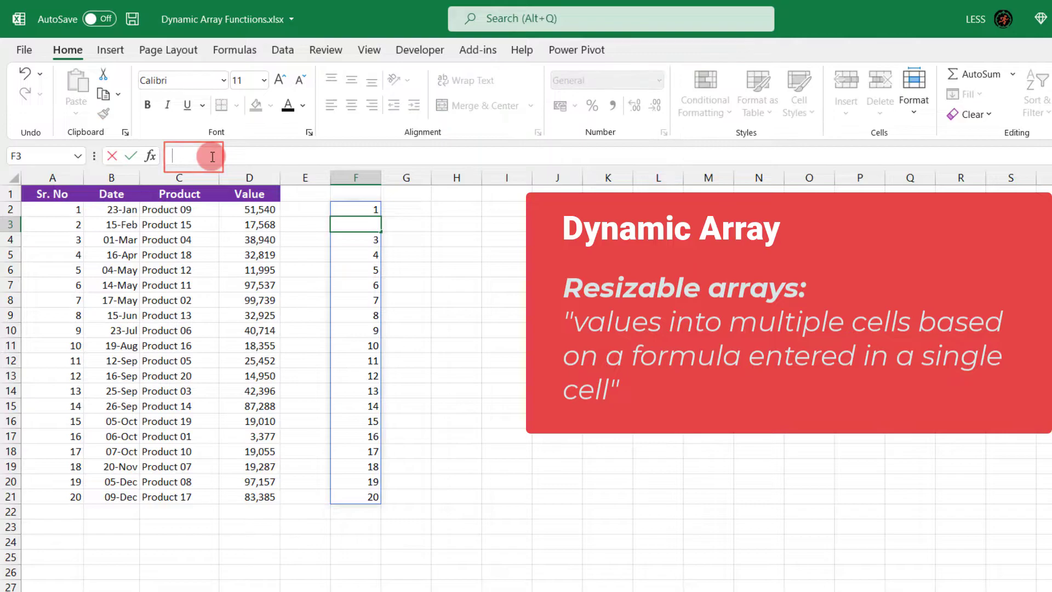
key(Escape)
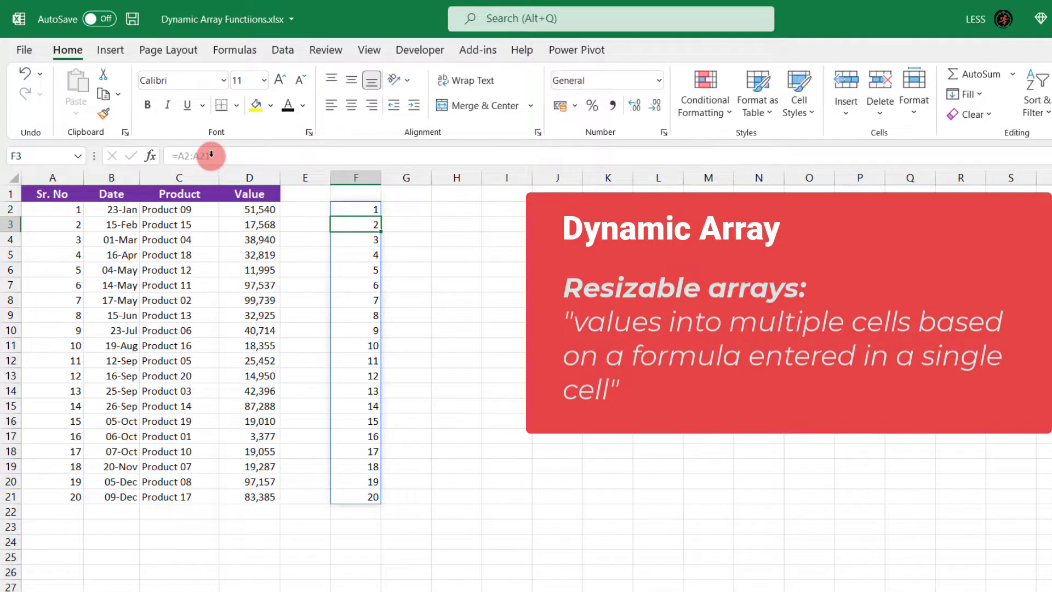
double_click(350, 208)
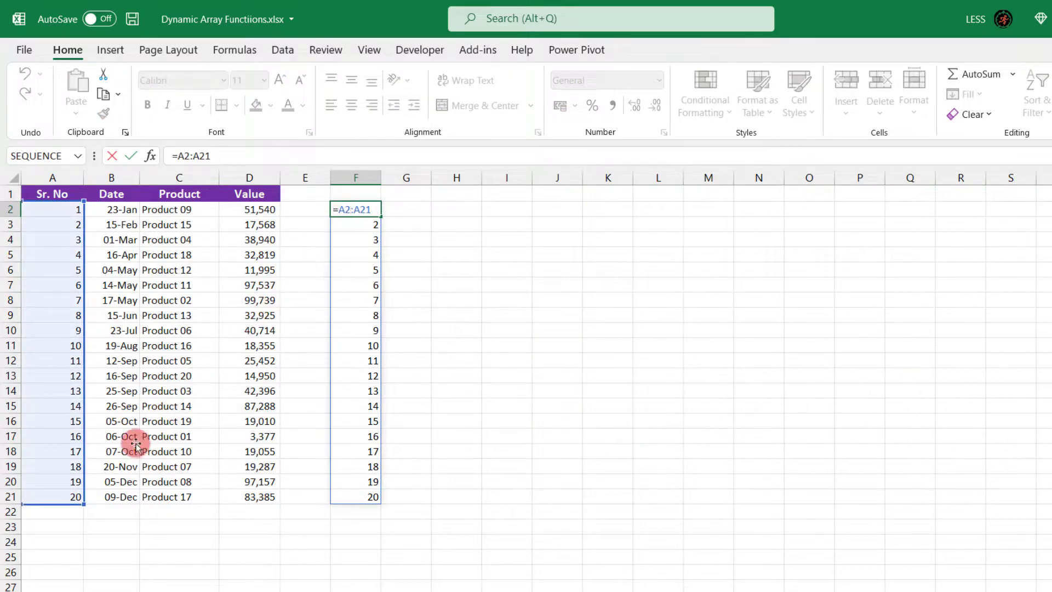
Step: Change F2 to =A2:D17 and copy B2's date format onto the spilled dates in G2:G17
drag(82, 501, 269, 451)
key(Return)
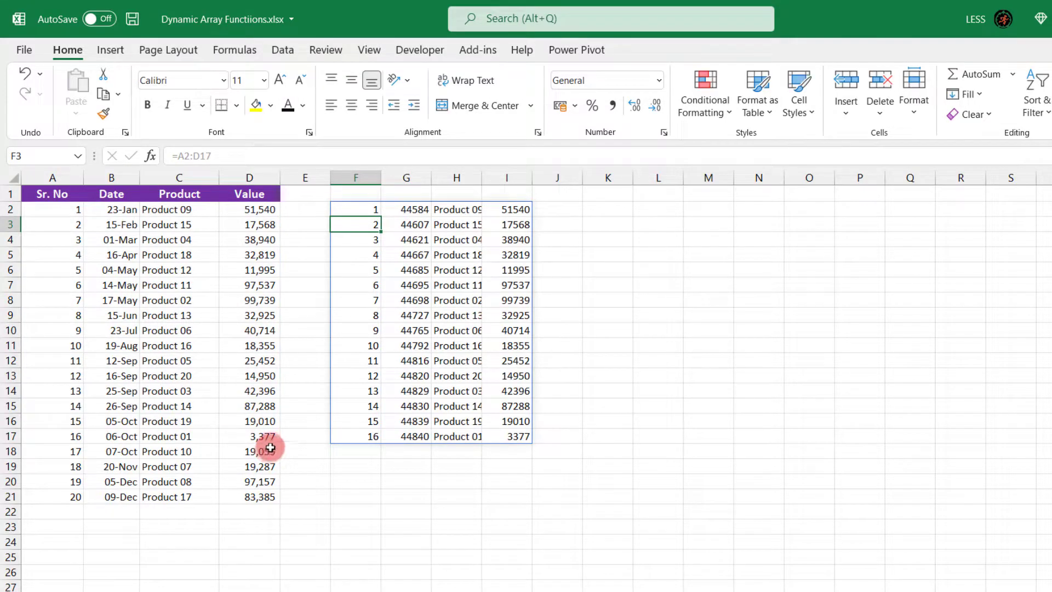
click(411, 210)
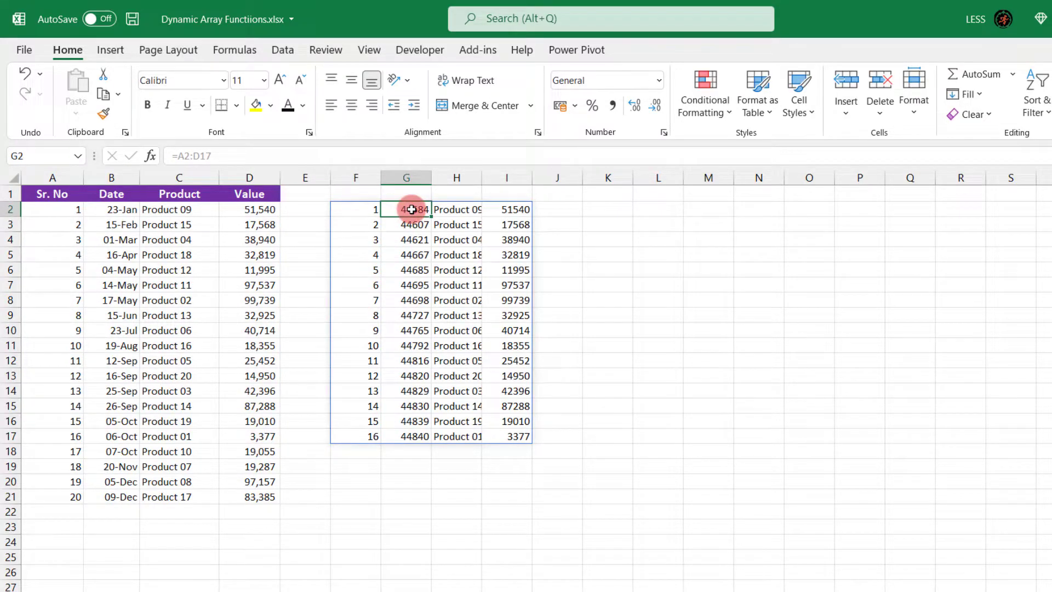
click(122, 209)
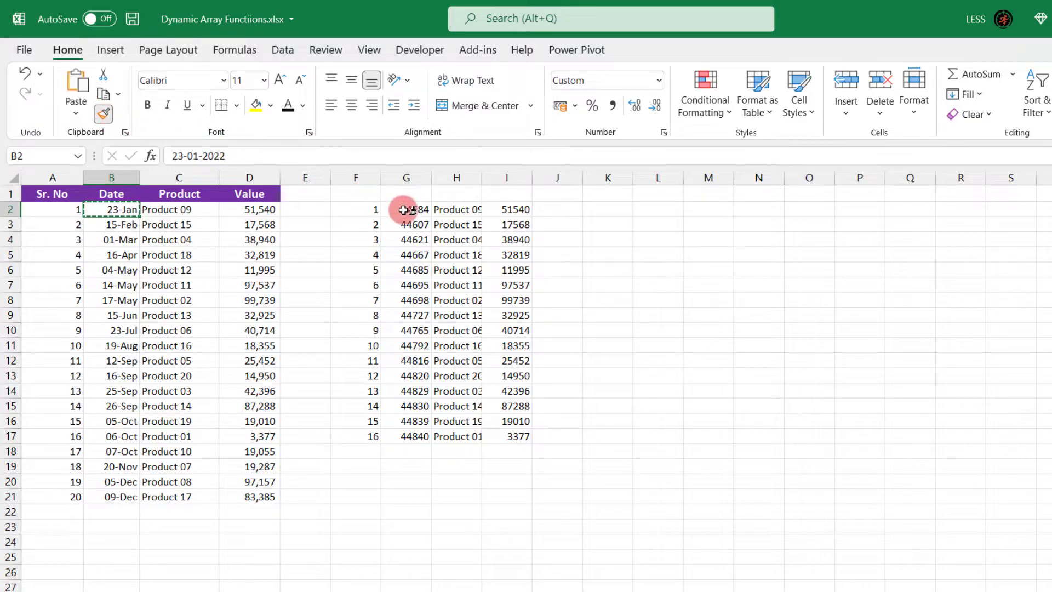
drag(411, 210, 416, 437)
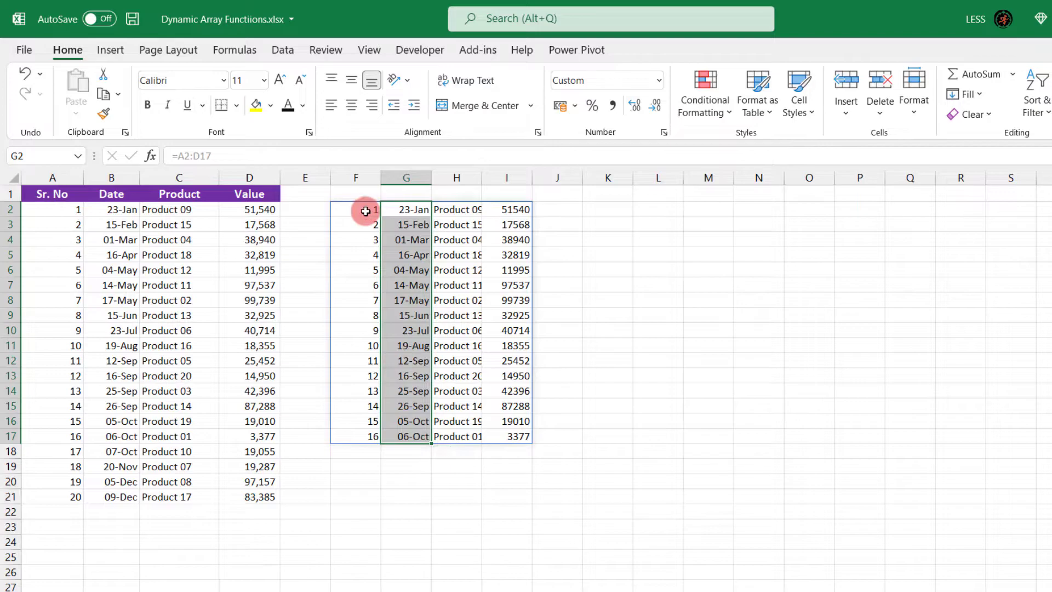
click(365, 211)
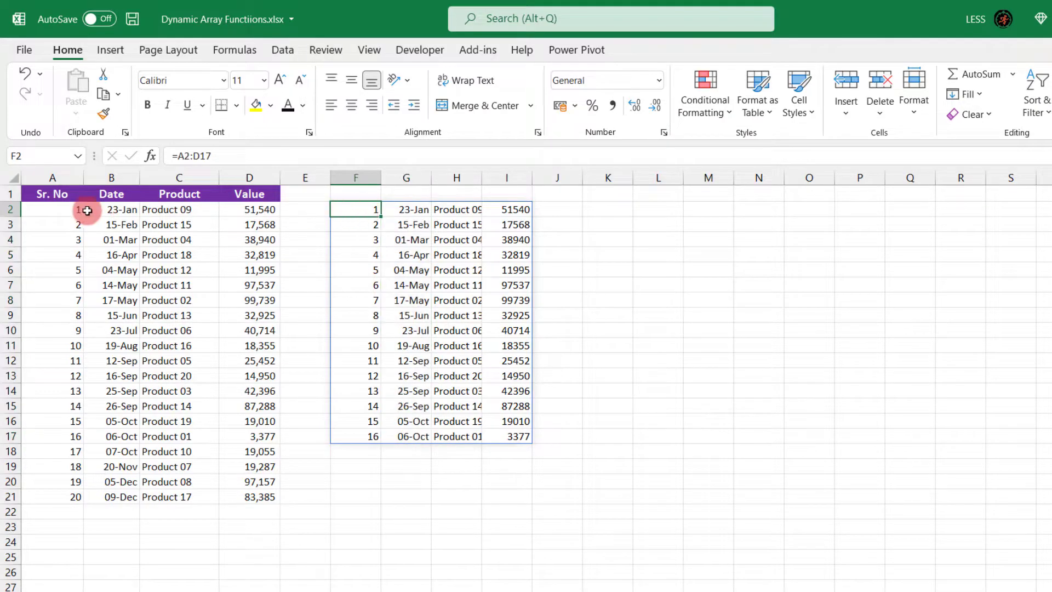
click(67, 210)
text(500)
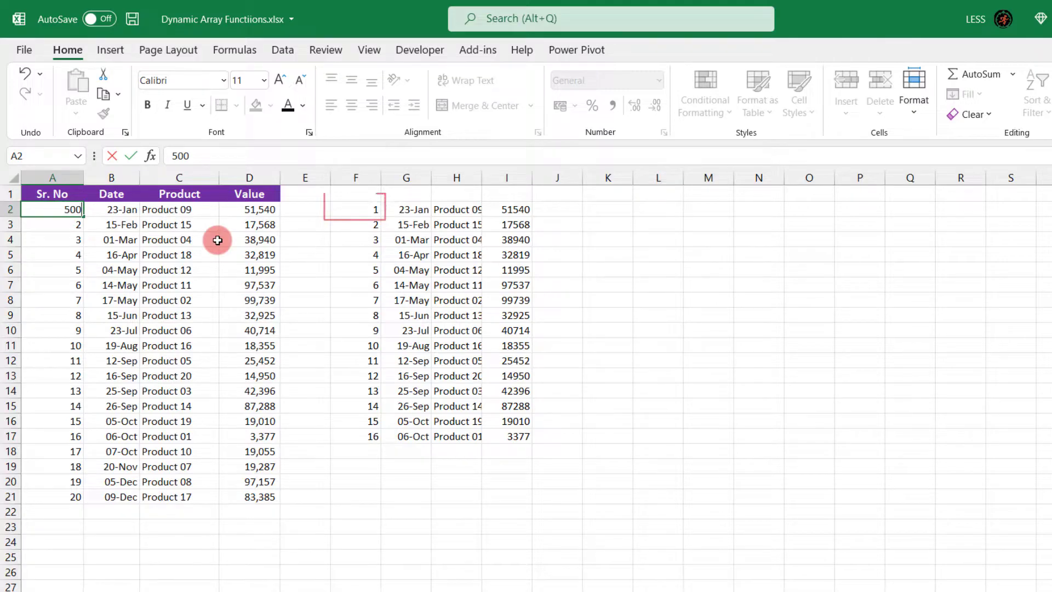
key(Return)
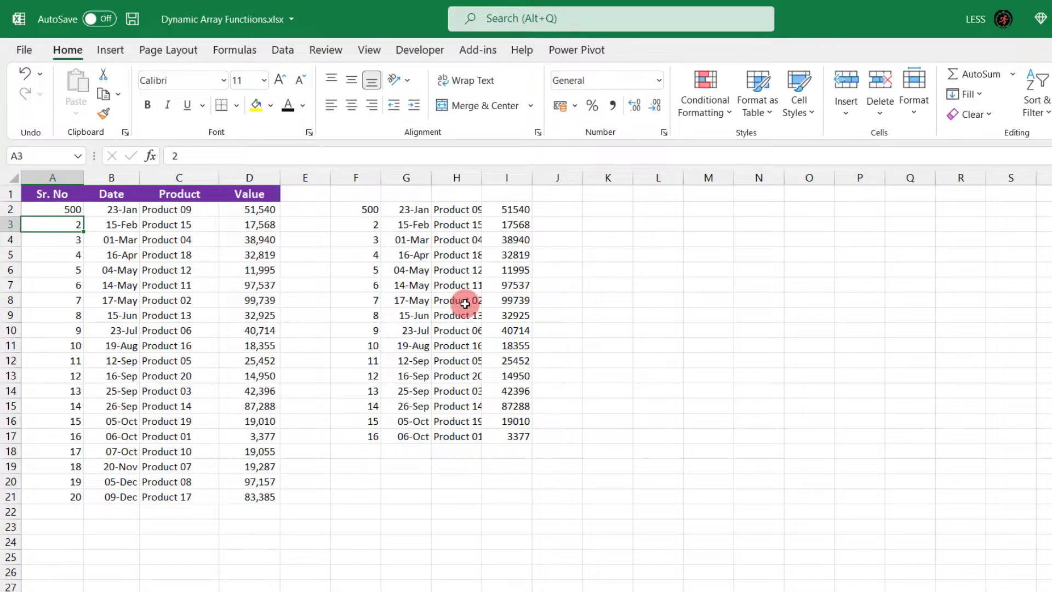
click(368, 211)
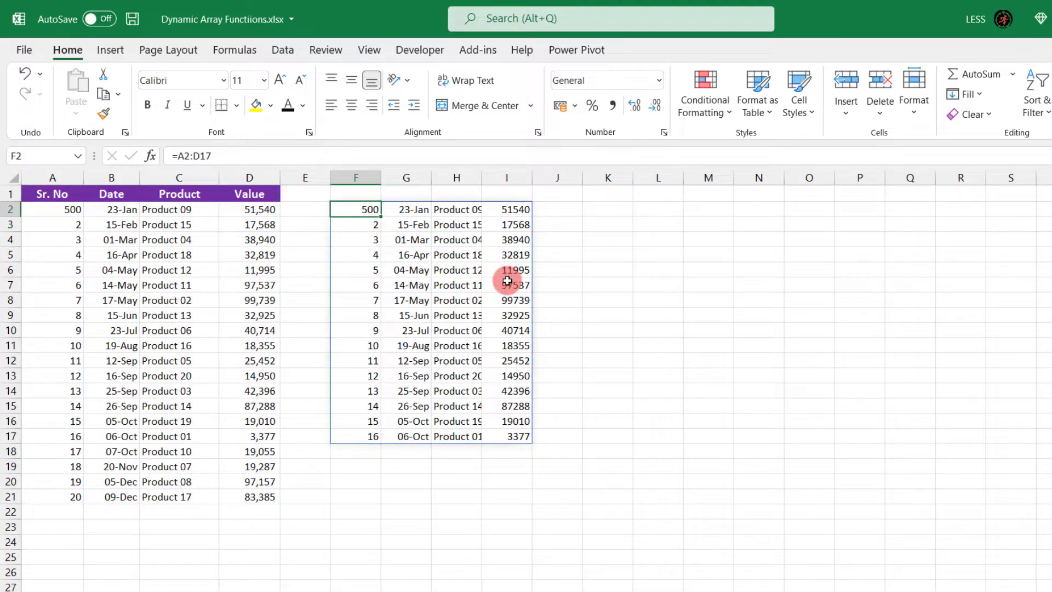
key(ctrl+z)
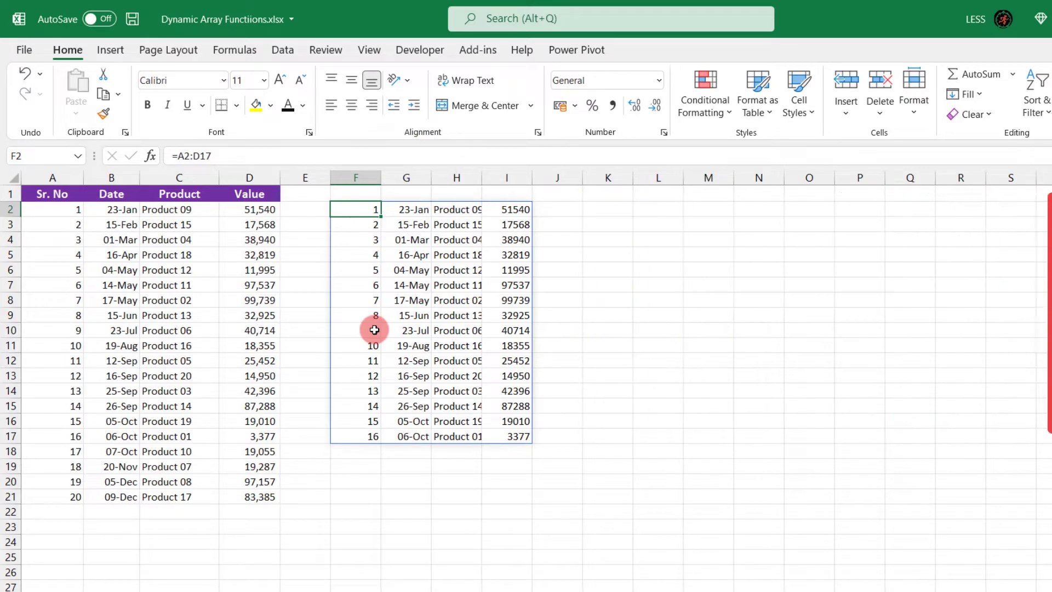
click(374, 330)
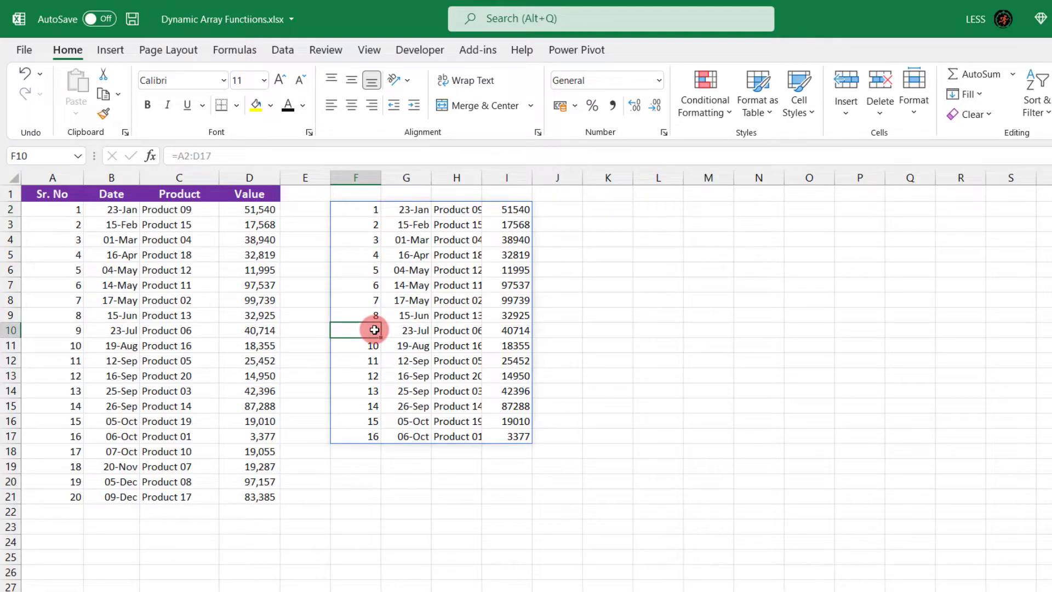
text(f)
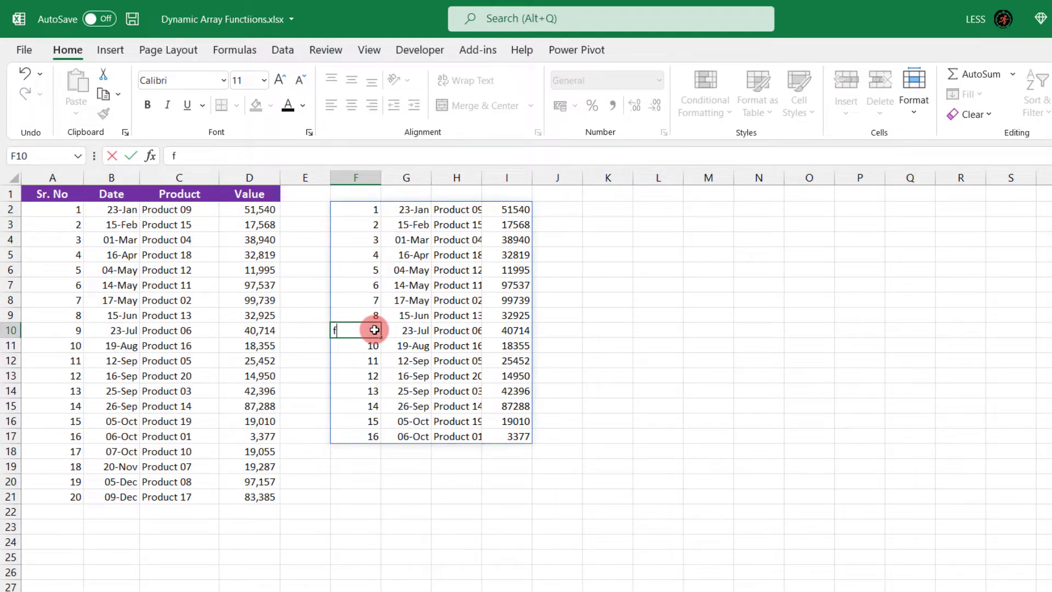
key(Return)
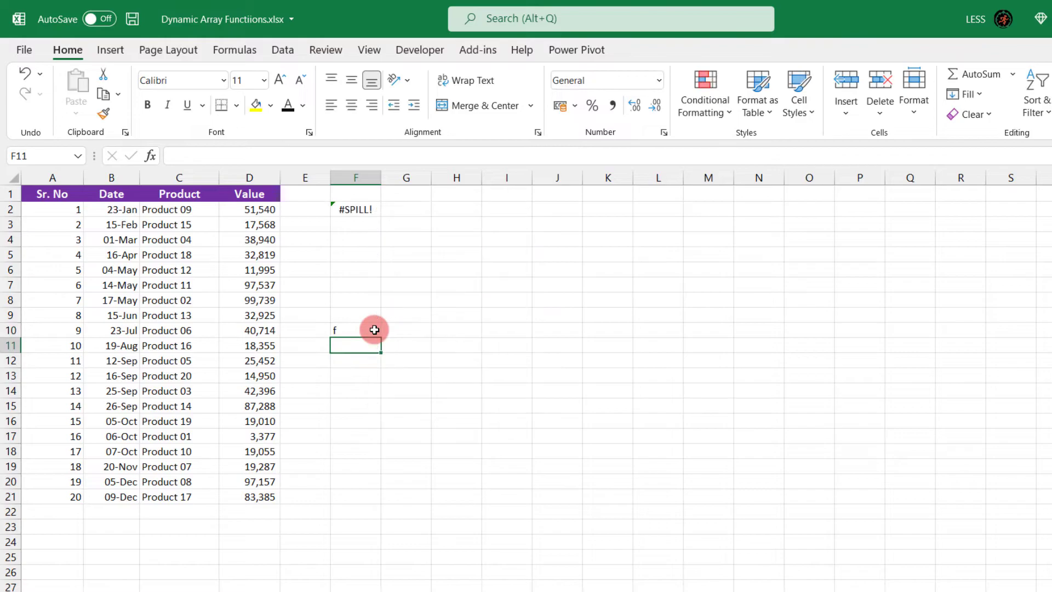
click(349, 208)
click(312, 209)
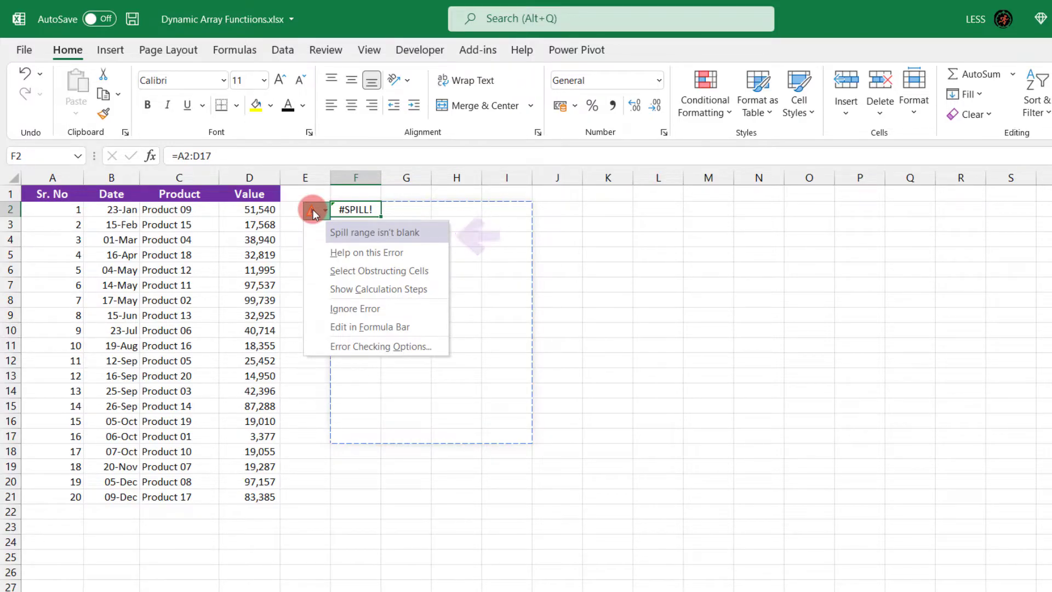
click(383, 212)
click(349, 328)
text(f)
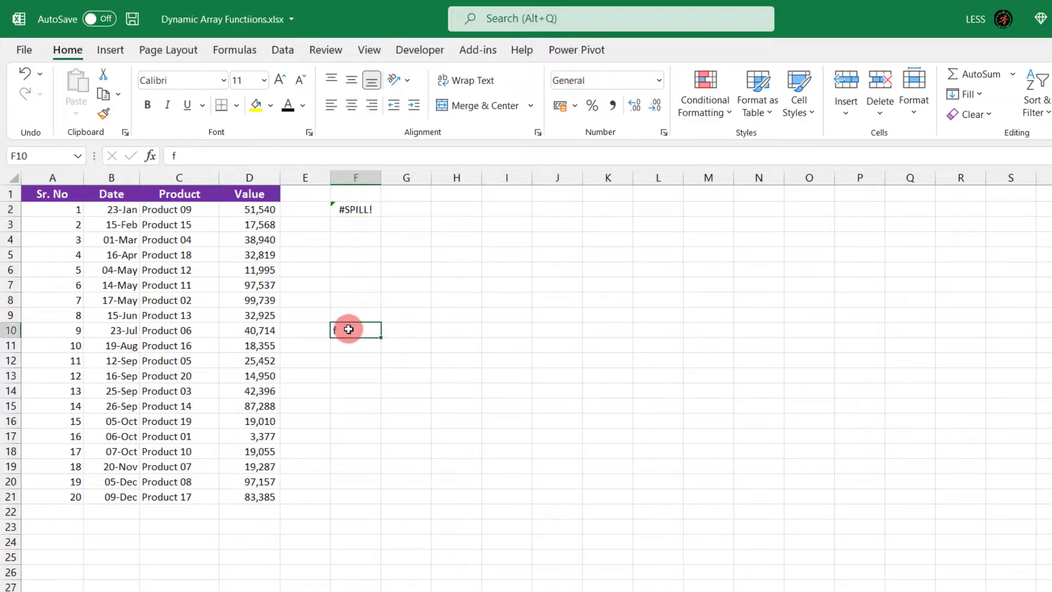
key(Delete)
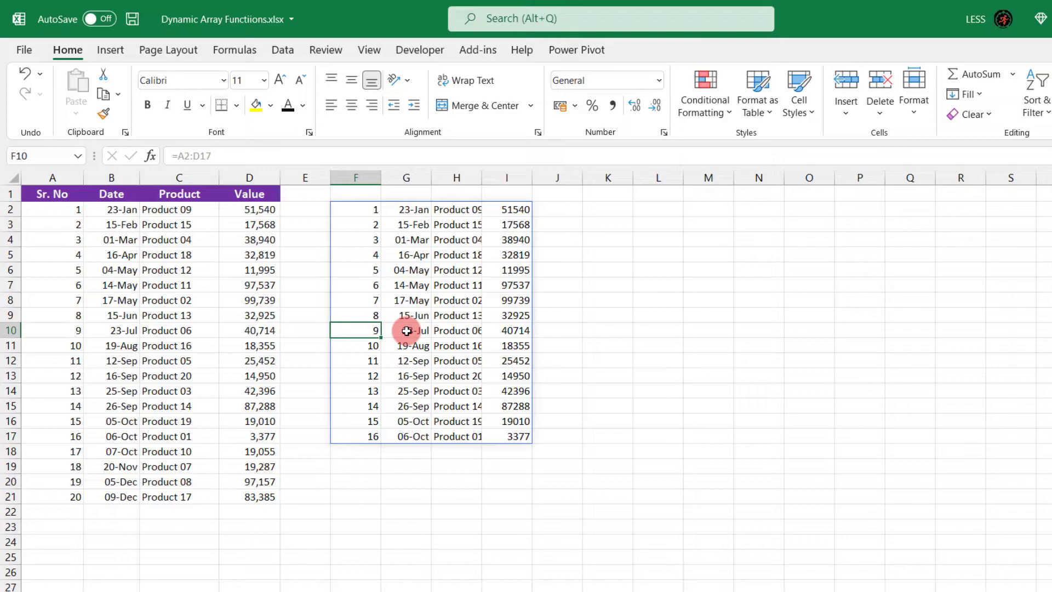
drag(406, 330, 446, 331)
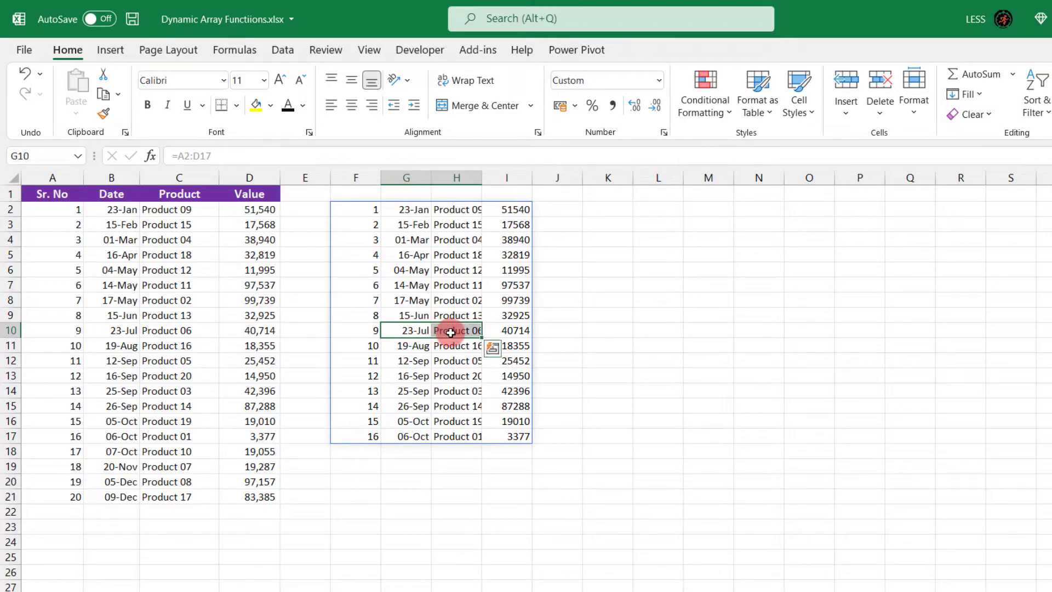
click(483, 106)
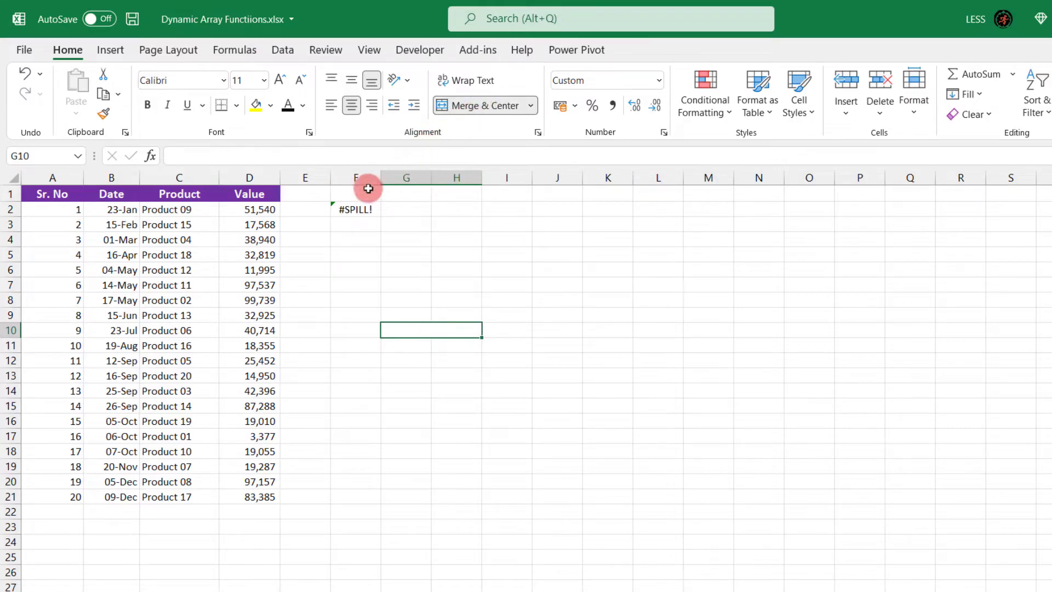
click(343, 209)
click(311, 210)
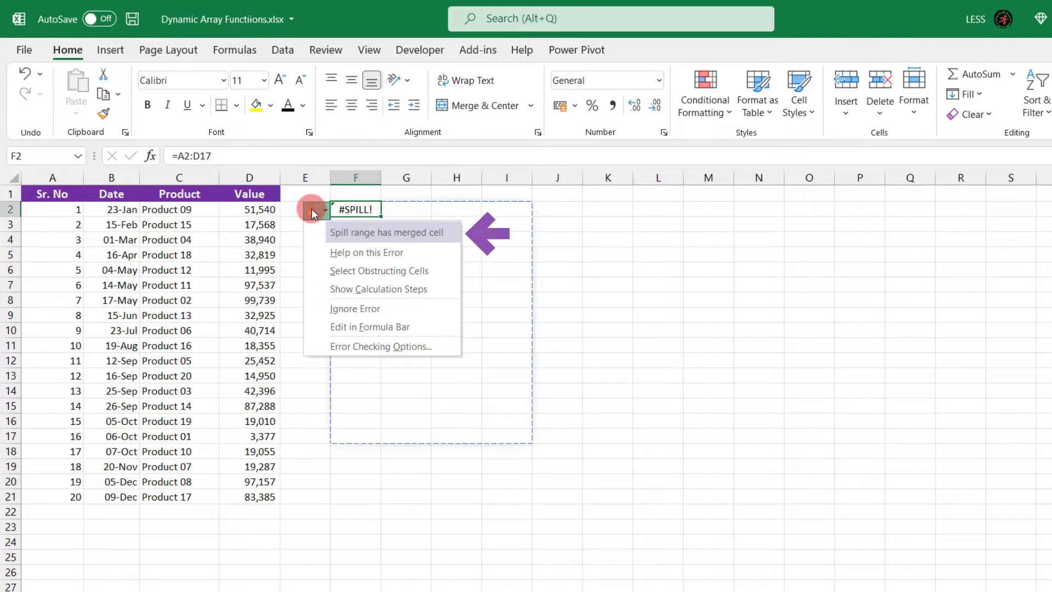
click(311, 208)
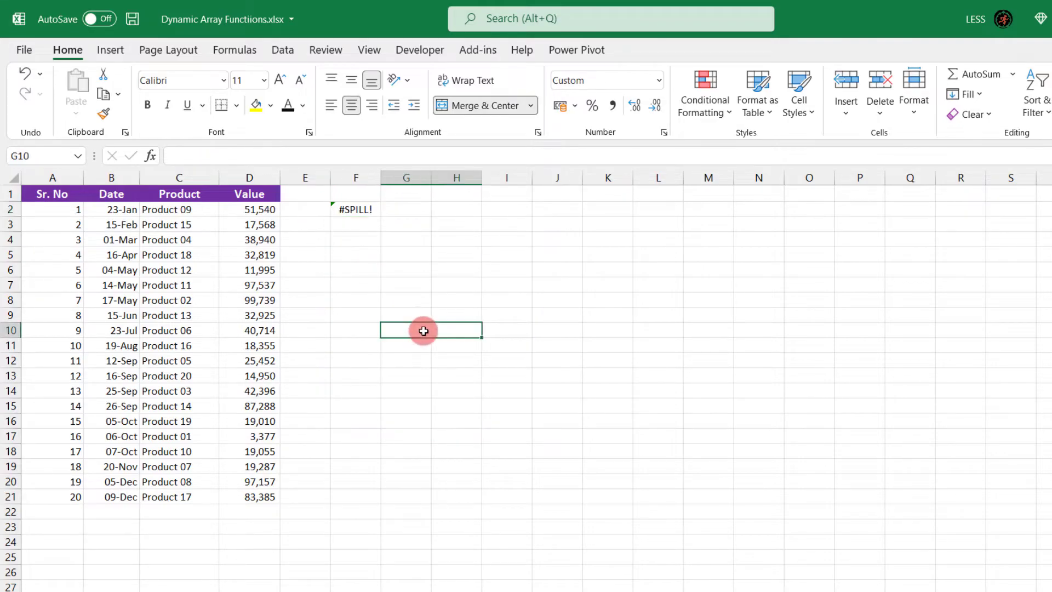
click(477, 105)
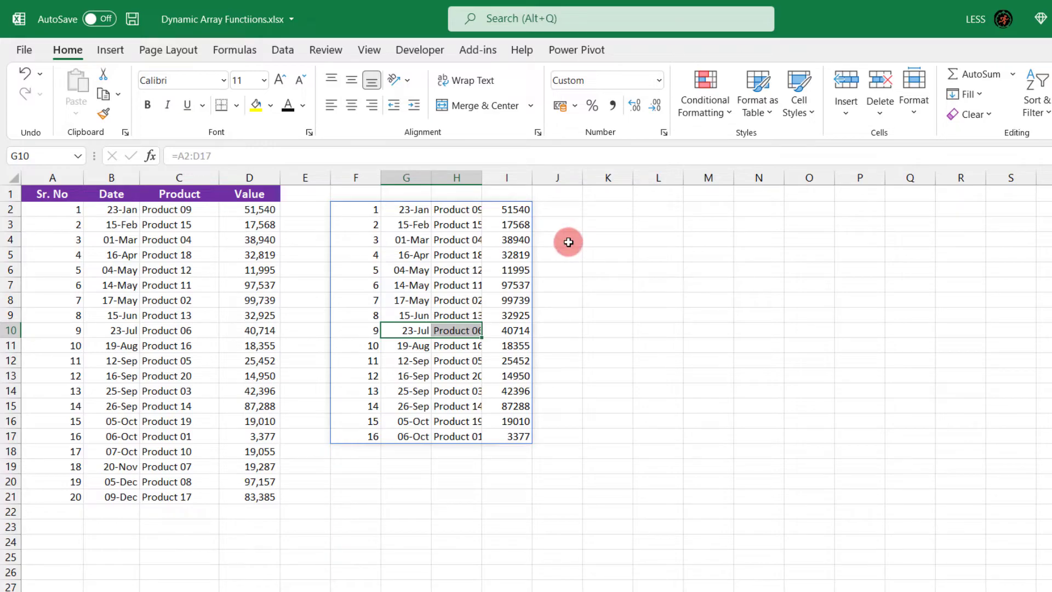
click(366, 211)
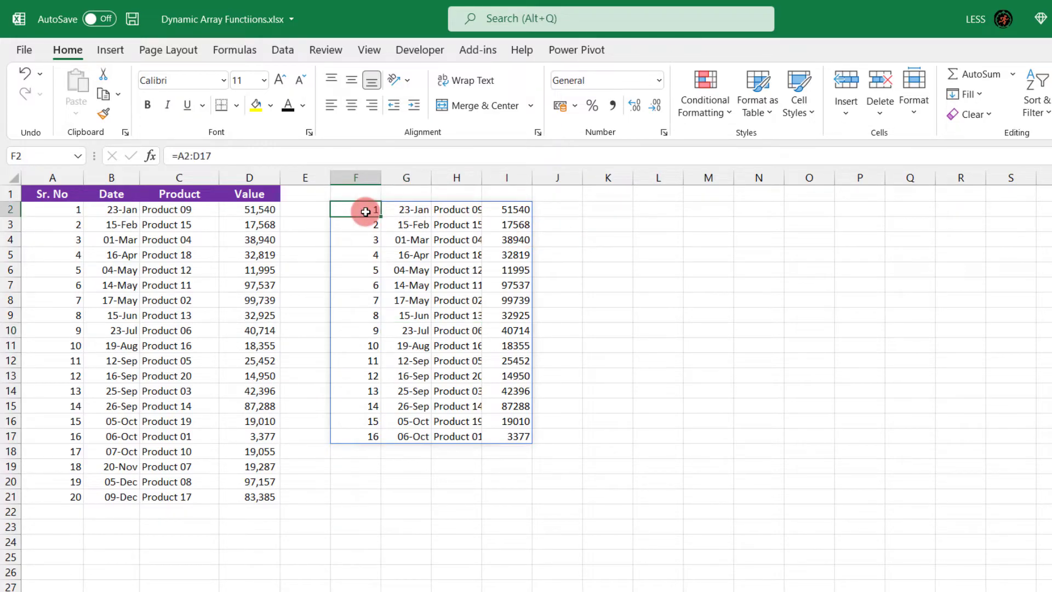